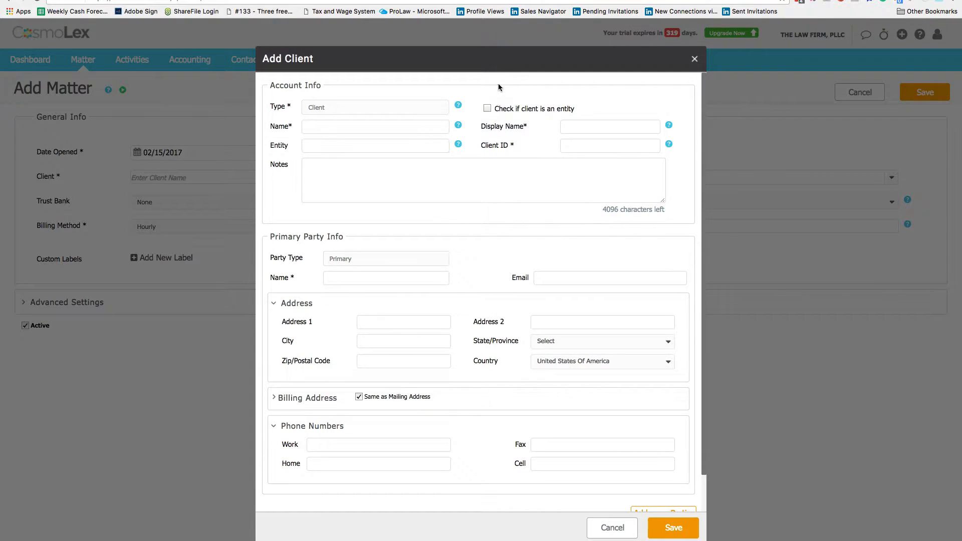
# Mark the new client as an entity and enter Test Company as the entity.
pyautogui.click(490, 109)
pyautogui.click(315, 145)
pyautogui.write('Text')
pyautogui.press('BackSpace')
pyautogui.press('BackSpace')
pyautogui.write('st ')
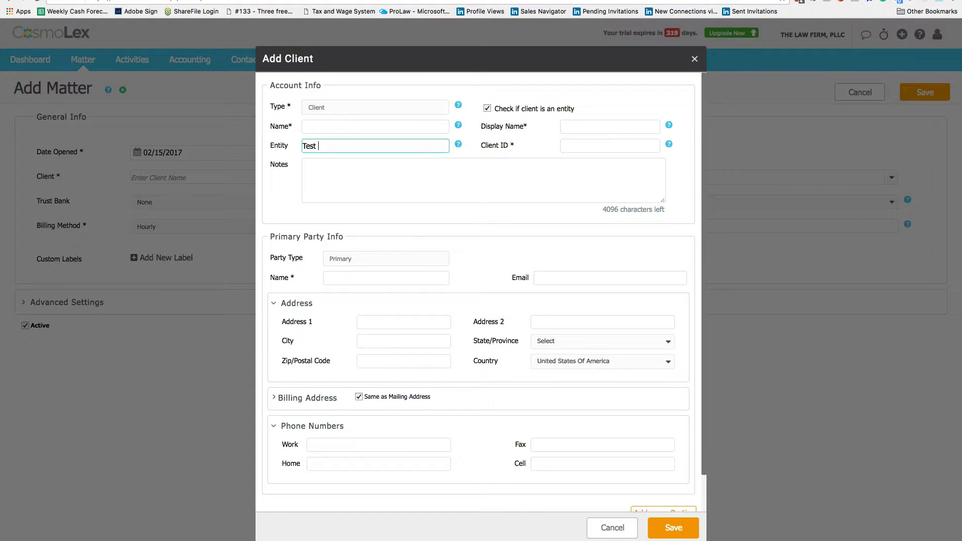
pyautogui.write('Company')
# Copy the entity Test Company into the client's account name.
pyautogui.moveTo(350, 147); pyautogui.dragTo(246, 147)
pyautogui.press('super+c')
pyautogui.click(309, 127)
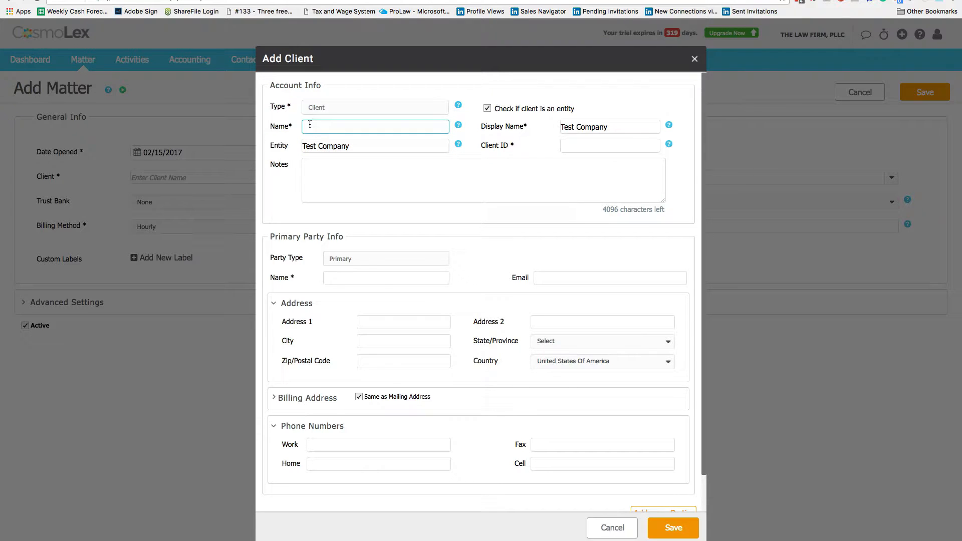
pyautogui.press('super+v')
pyautogui.click(349, 182)
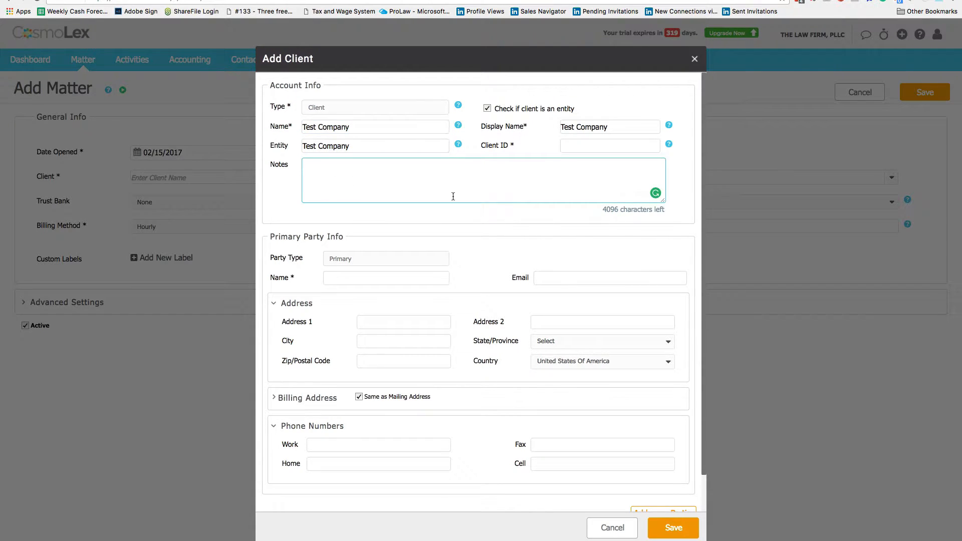
# Check the help hint for the Client ID field to see when an ID is needed.
pyautogui.click(574, 146)
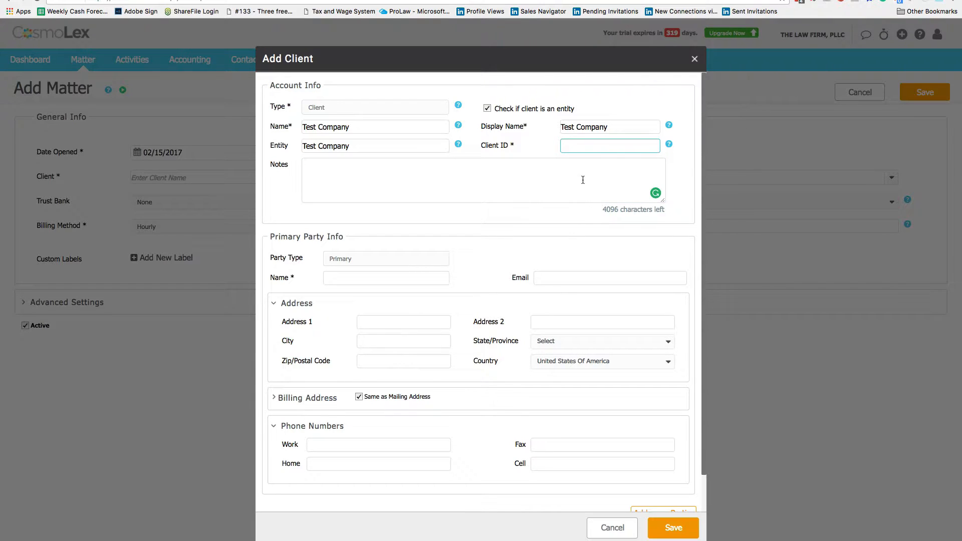
pyautogui.moveTo(670, 144)
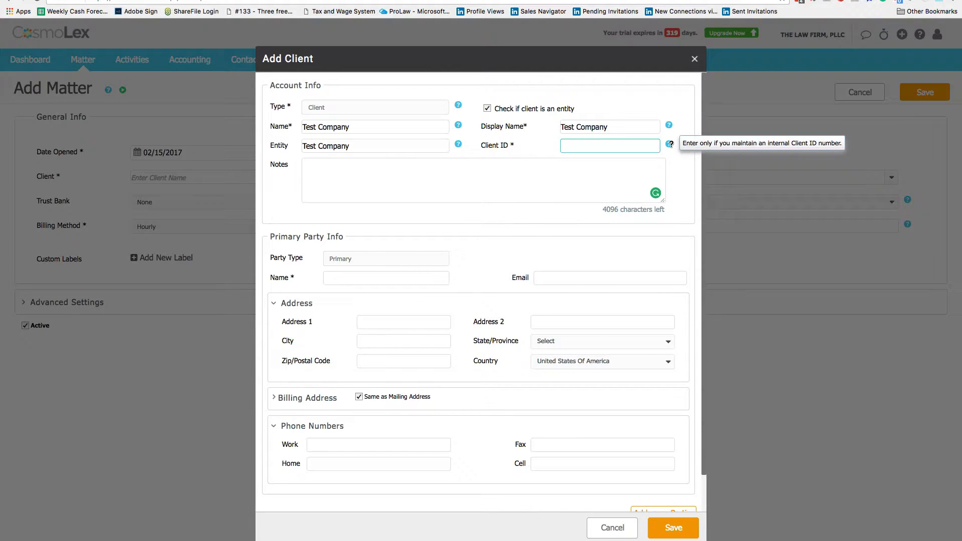
pyautogui.click(440, 180)
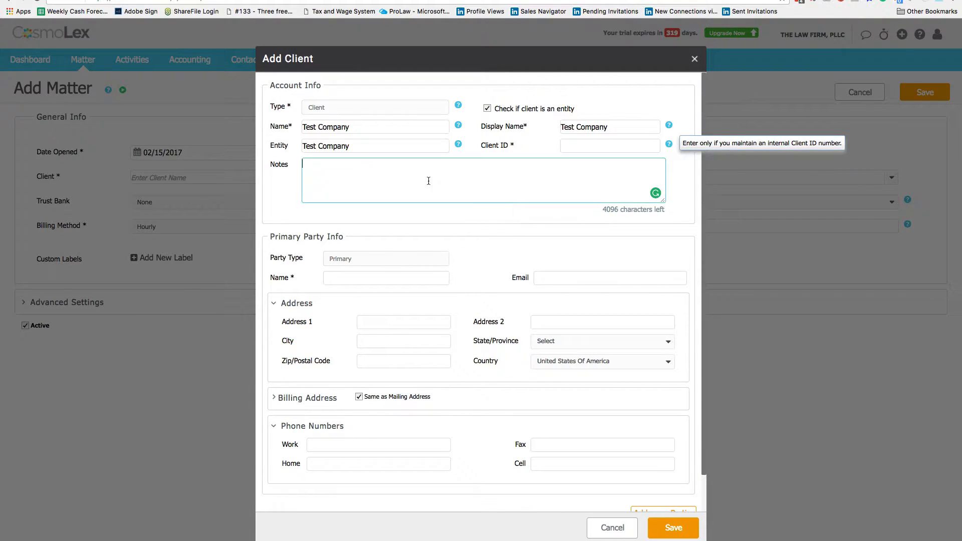
pyautogui.click(588, 145)
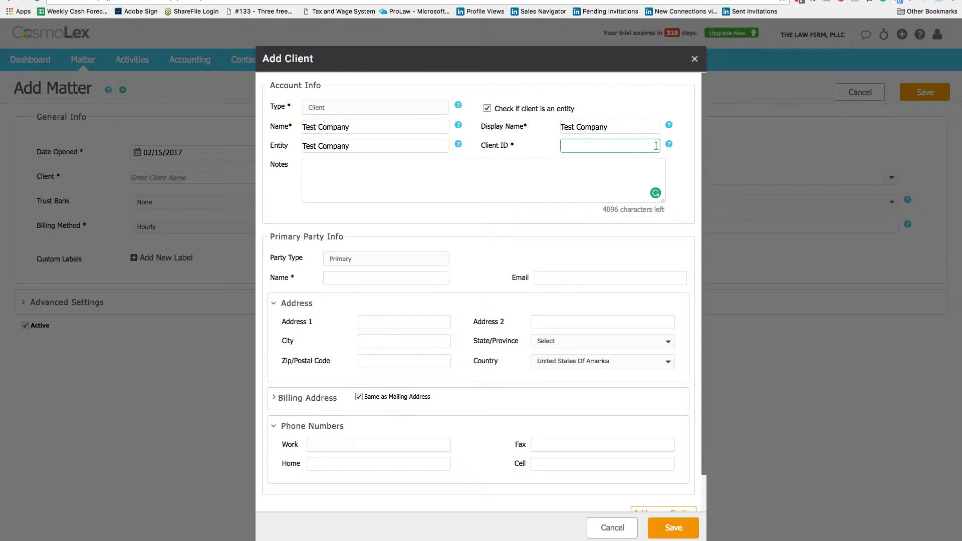
pyautogui.moveTo(668, 144)
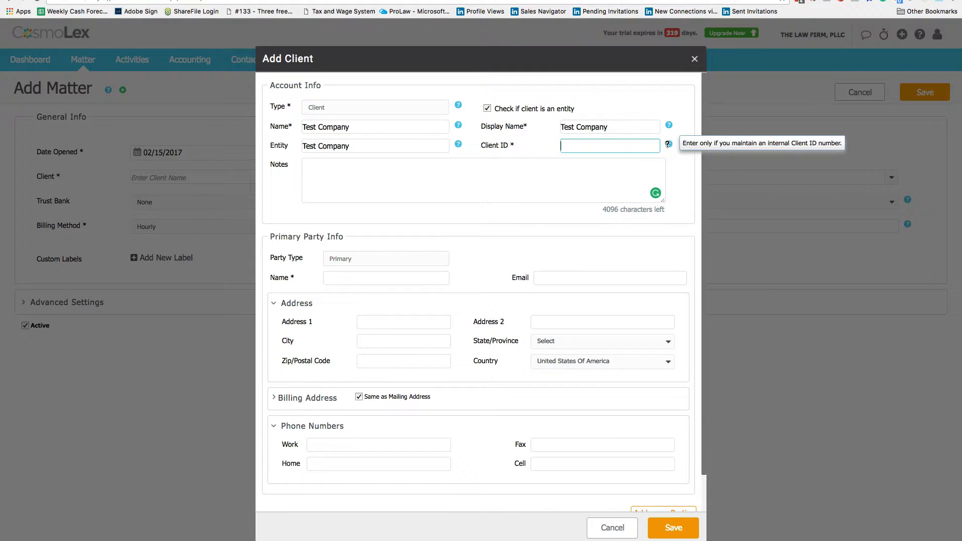
pyautogui.click(326, 184)
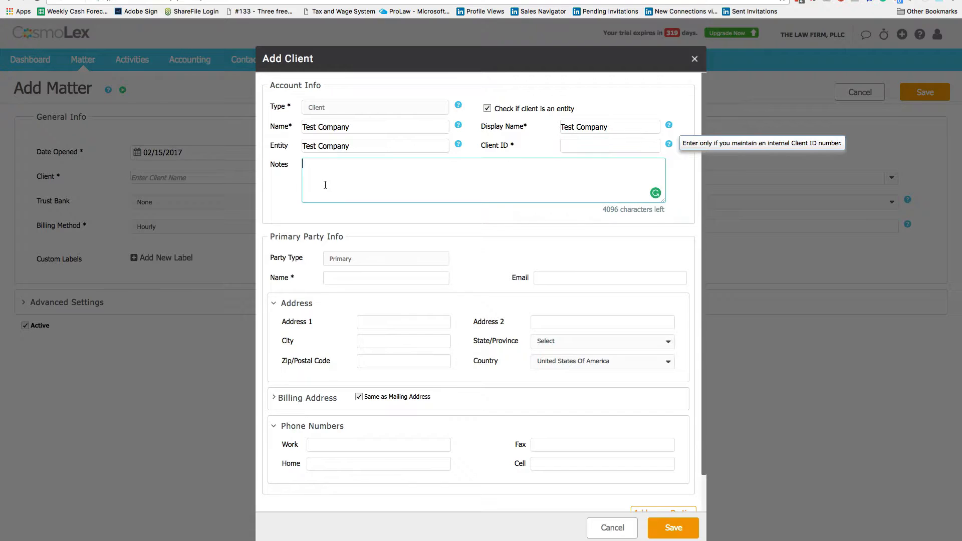
# Enter the street address and city in the primary party's address.
pyautogui.click(373, 324)
pyautogui.write('100')
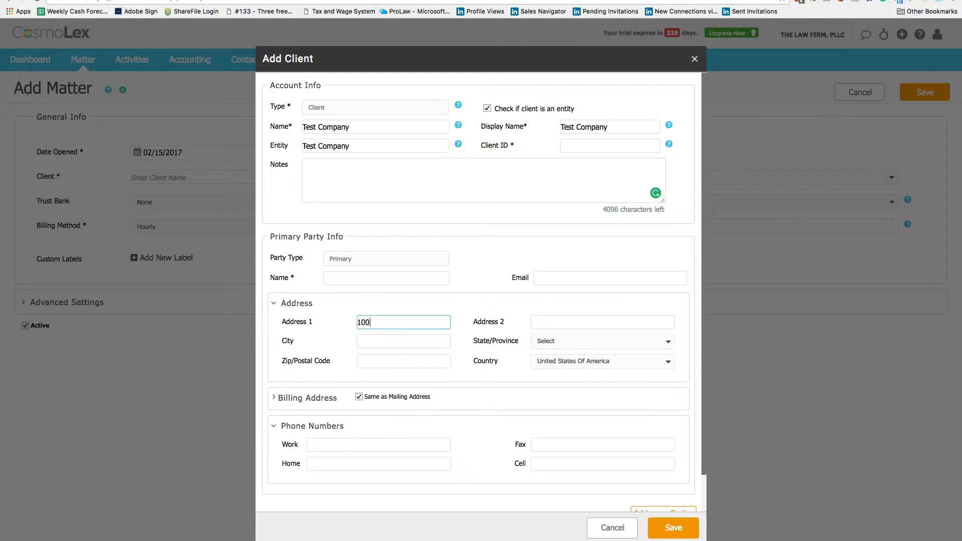
pyautogui.write(' Main Street')
pyautogui.press('Tab')
pyautogui.press('Tab')
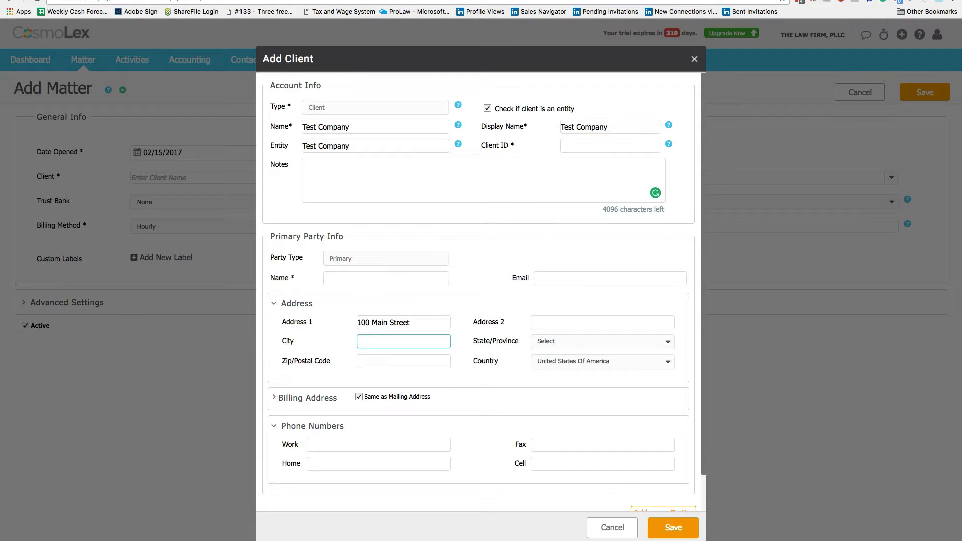
pyautogui.write('Phoenix')
pyautogui.press('Tab')
pyautogui.press('Tab')
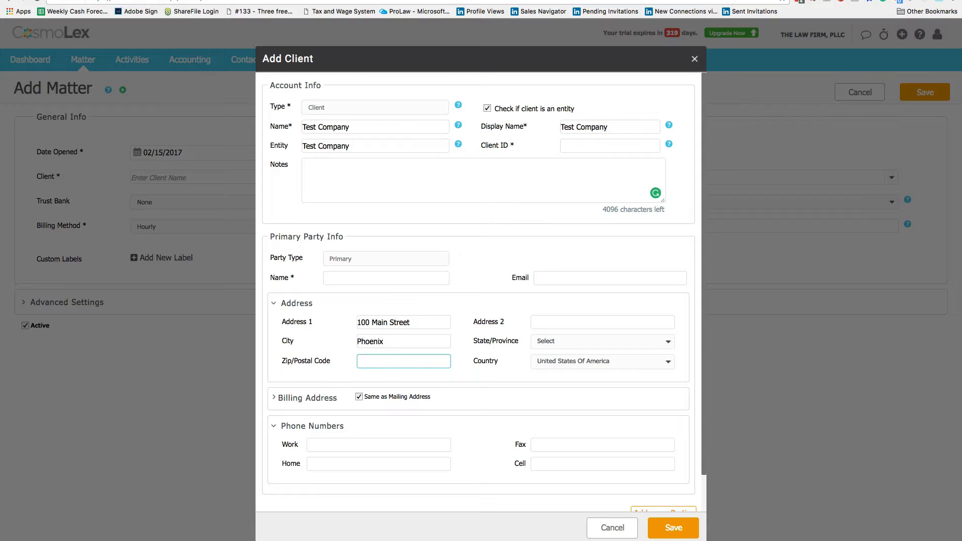
# Set the primary party's state to AZ and enter the ZIP code.
pyautogui.click(623, 343)
pyautogui.scroll(5, 576, 132)
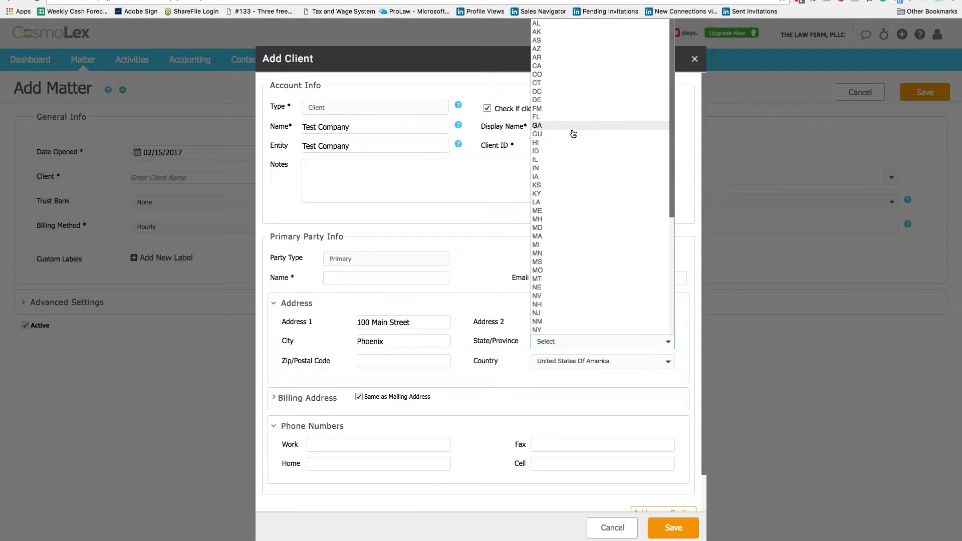
pyautogui.click(537, 49)
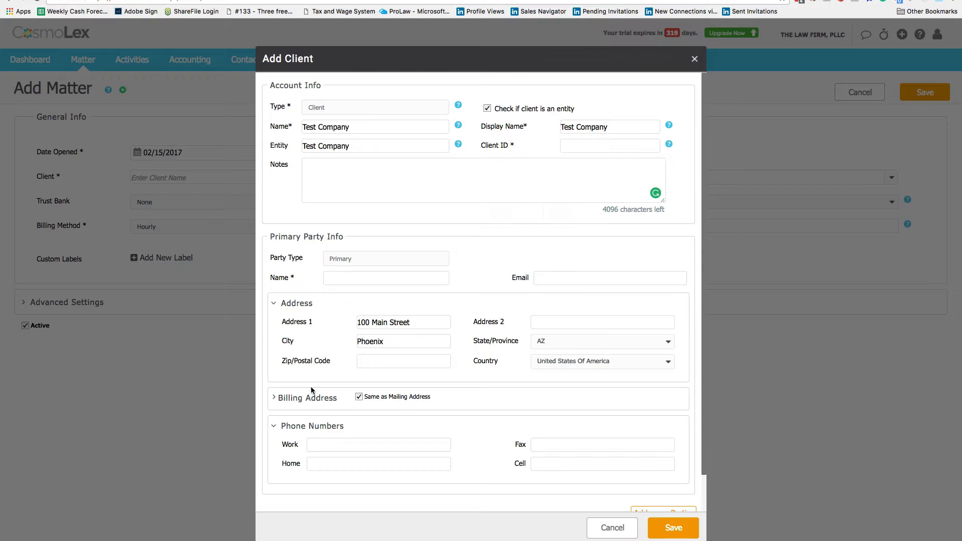
pyautogui.click(361, 361)
pyautogui.write('85248')
# Enter the primary party's name and save the new client.
pyautogui.click(326, 279)
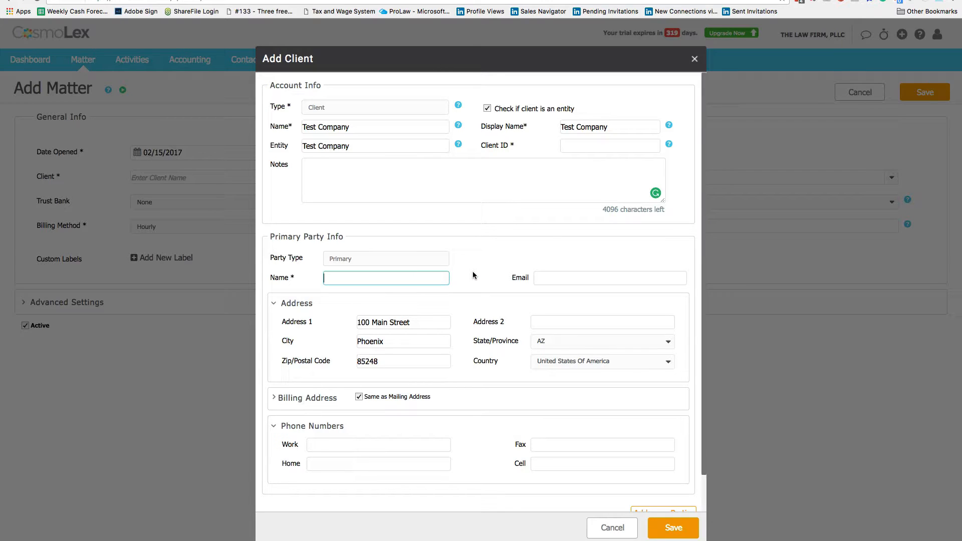
pyautogui.write('Suzan')
pyautogui.click(669, 530)
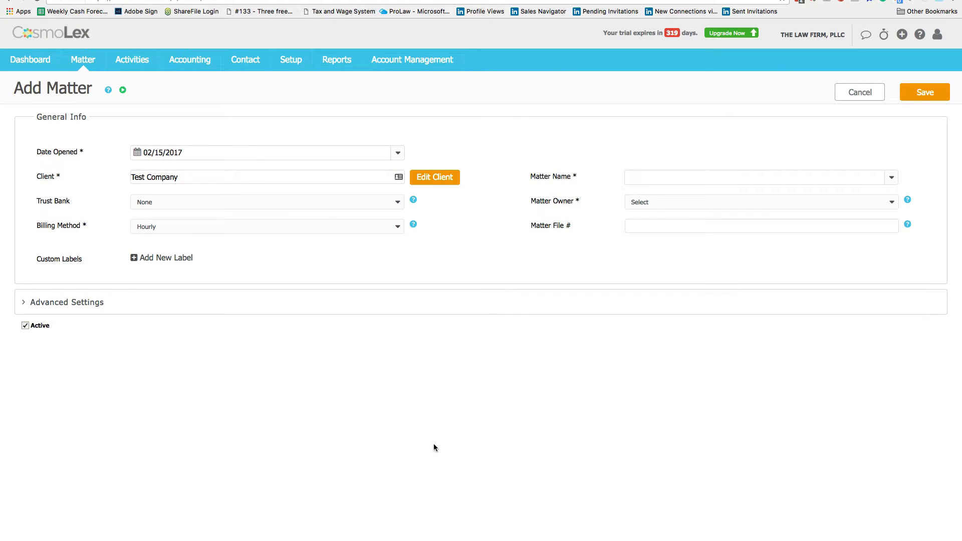
# Set the matter's billing method to Fixed Fee with a fee of 6,000.00.
pyautogui.click(398, 226)
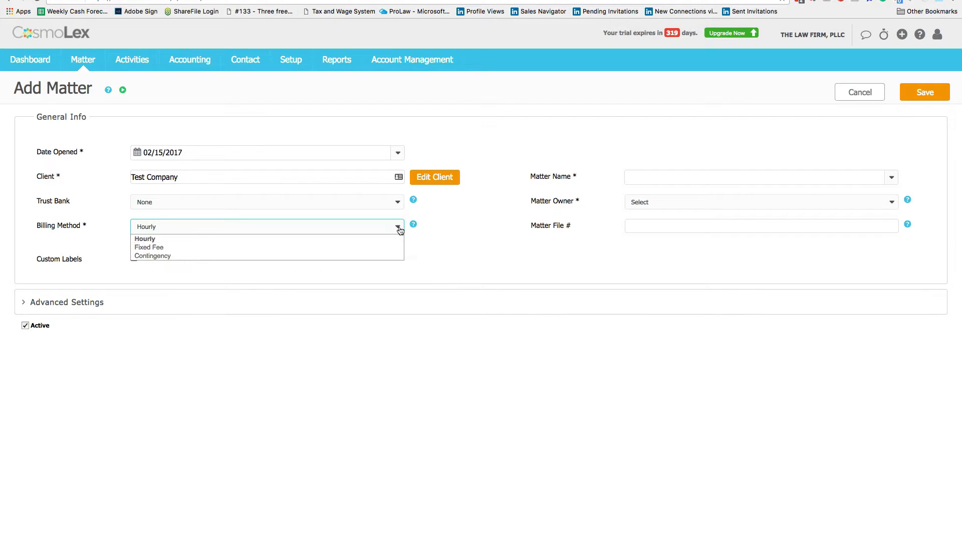
pyautogui.click(150, 248)
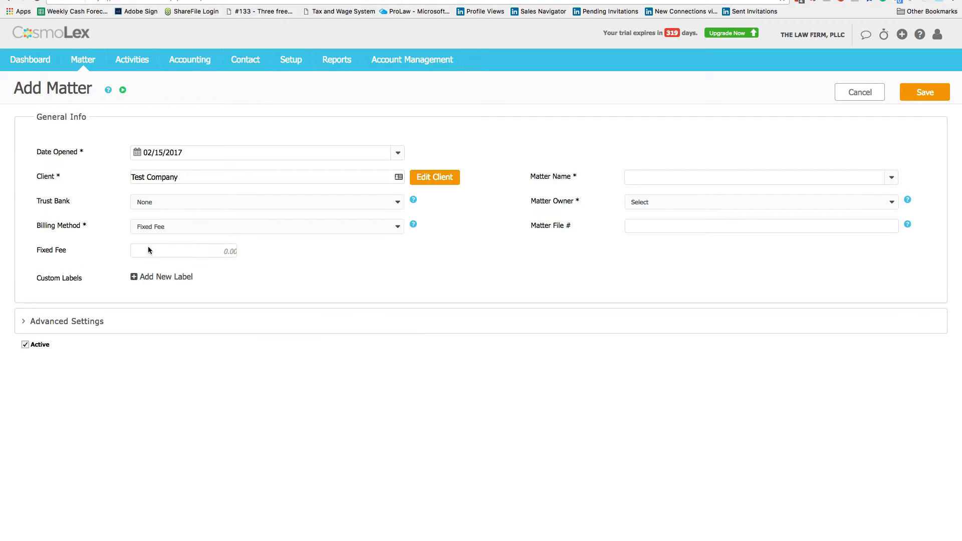
pyautogui.click(218, 253)
pyautogui.write('6000')
pyautogui.click(407, 263)
# Name the matter Immigration Work.
pyautogui.click(648, 179)
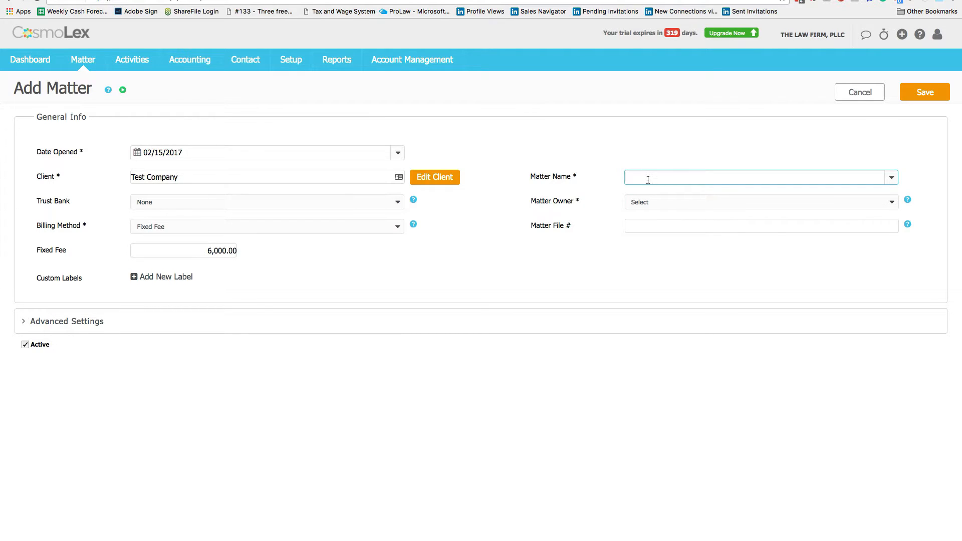
pyautogui.write('Immigration Work')
pyautogui.click(672, 261)
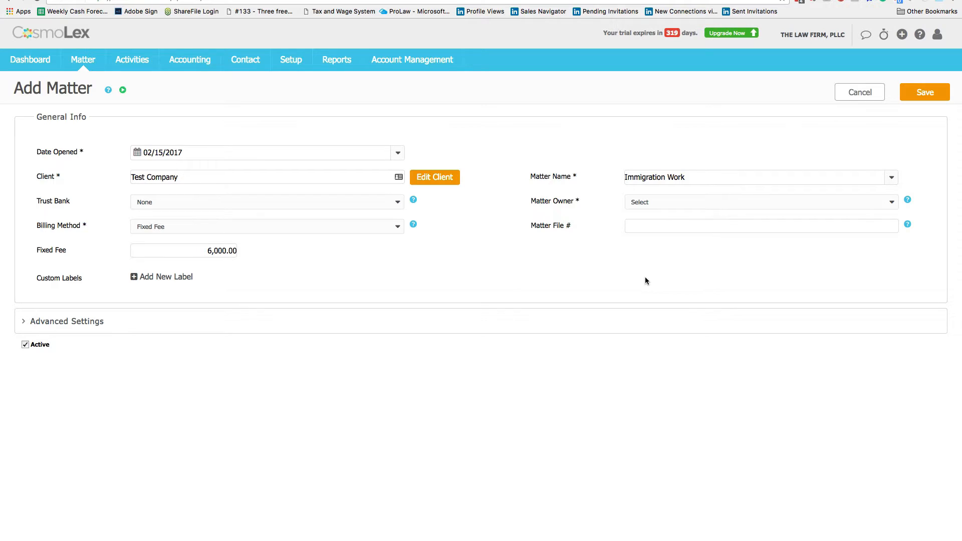
# Assign Partner A as the matter owner and save the matter.
pyautogui.click(915, 96)
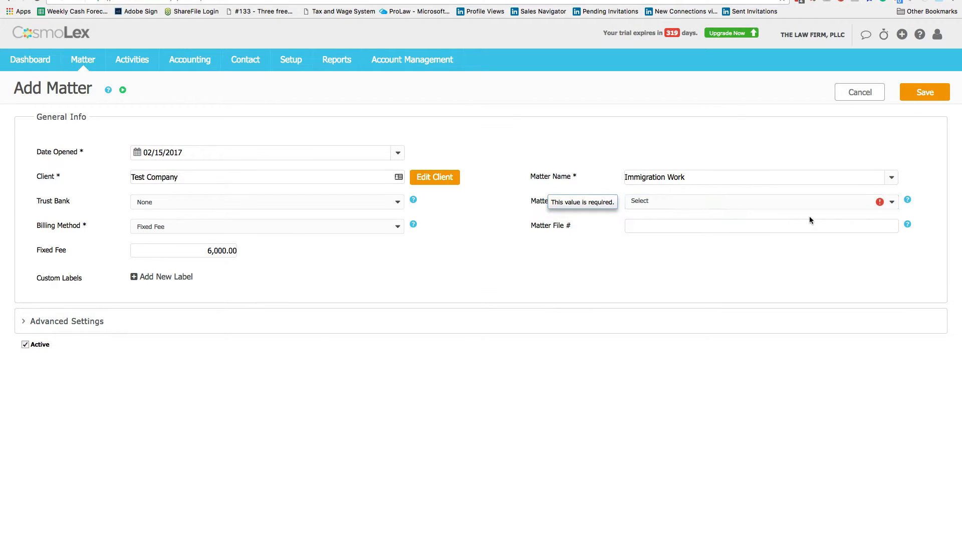
pyautogui.click(891, 203)
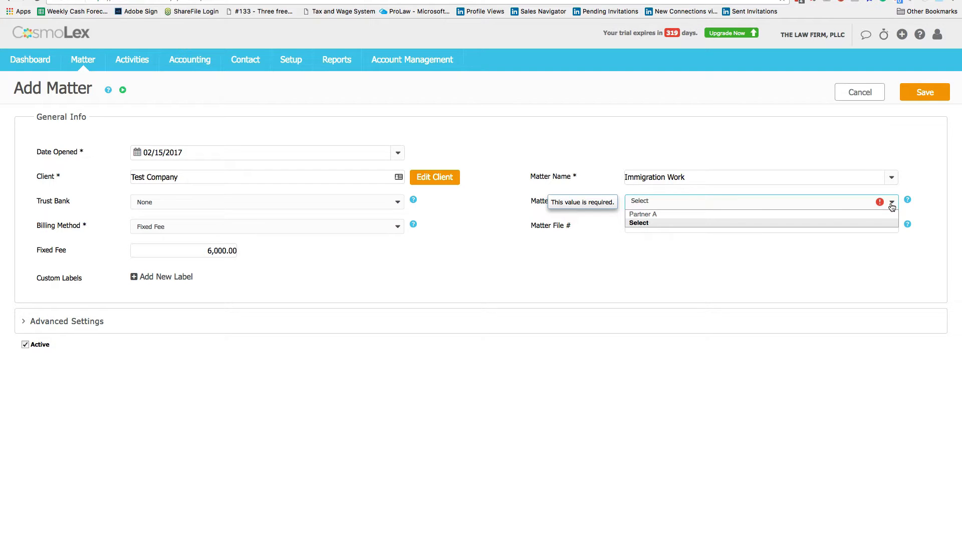
pyautogui.click(657, 214)
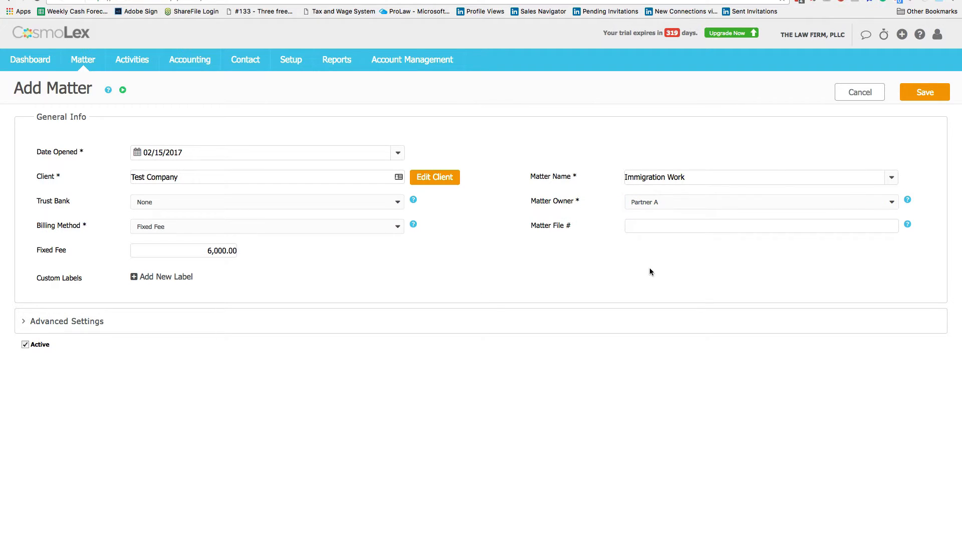
pyautogui.click(926, 93)
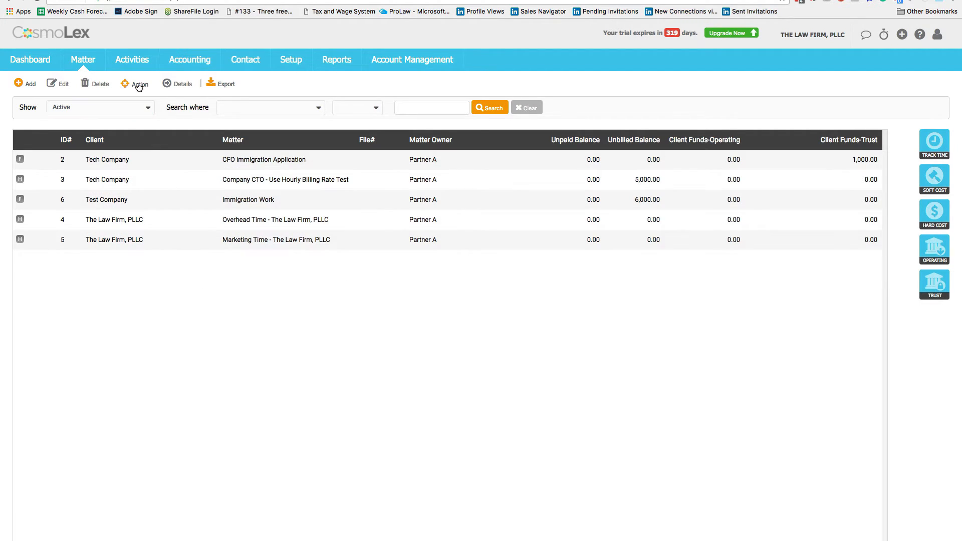
# Start a new invoice under Activities and include matters through 02/28/2017.
pyautogui.click(138, 60)
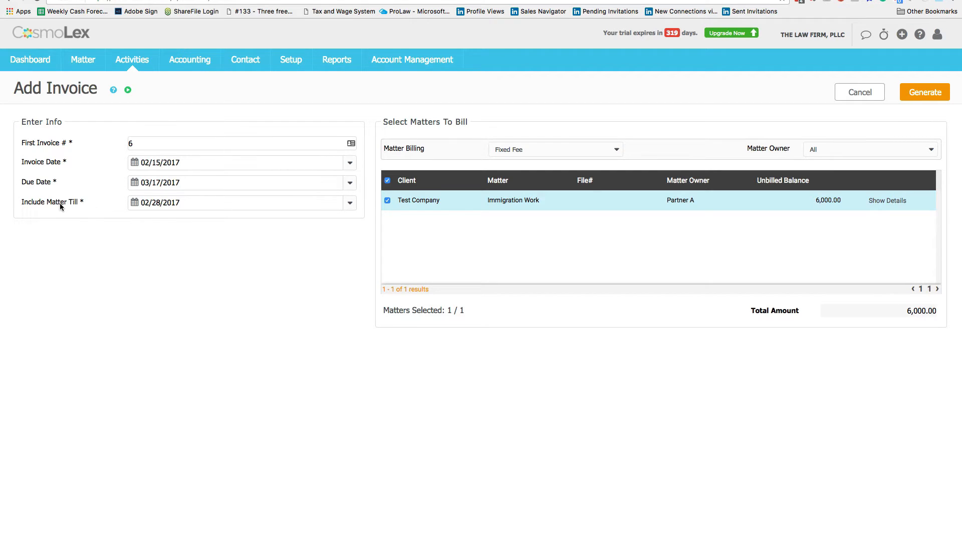
pyautogui.click(350, 204)
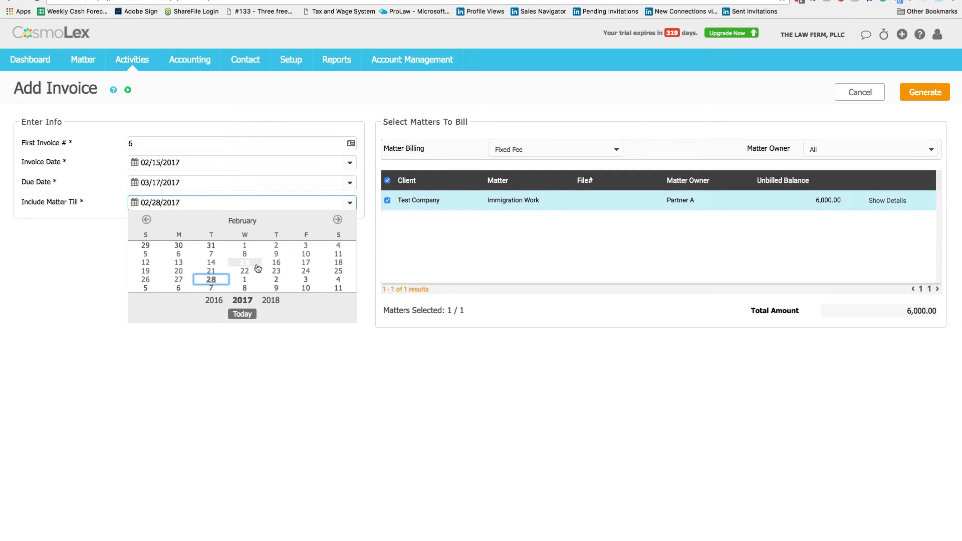
pyautogui.click(213, 284)
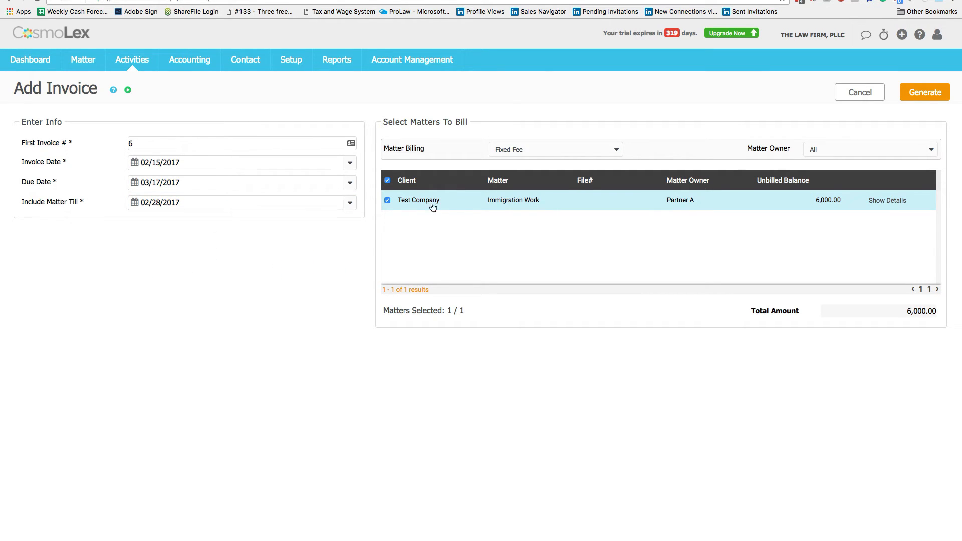
# Switch the matter billing filter to Hourly and back to Fixed Fee.
pyautogui.click(620, 152)
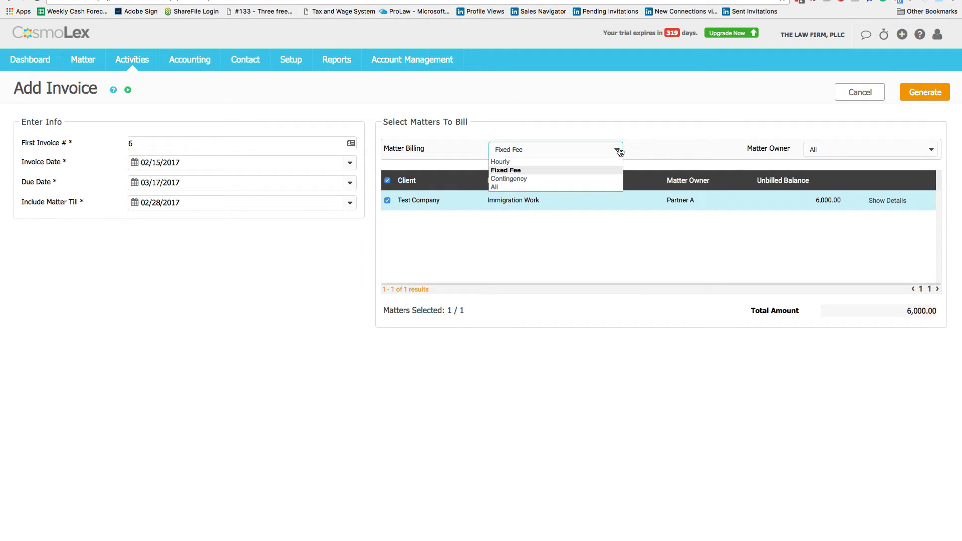
pyautogui.click(559, 161)
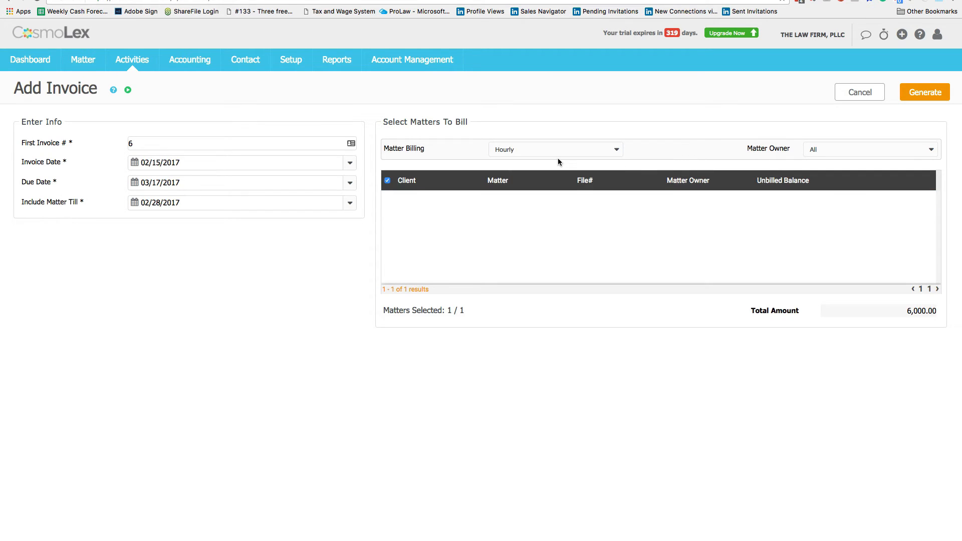
pyautogui.click(617, 152)
pyautogui.click(535, 171)
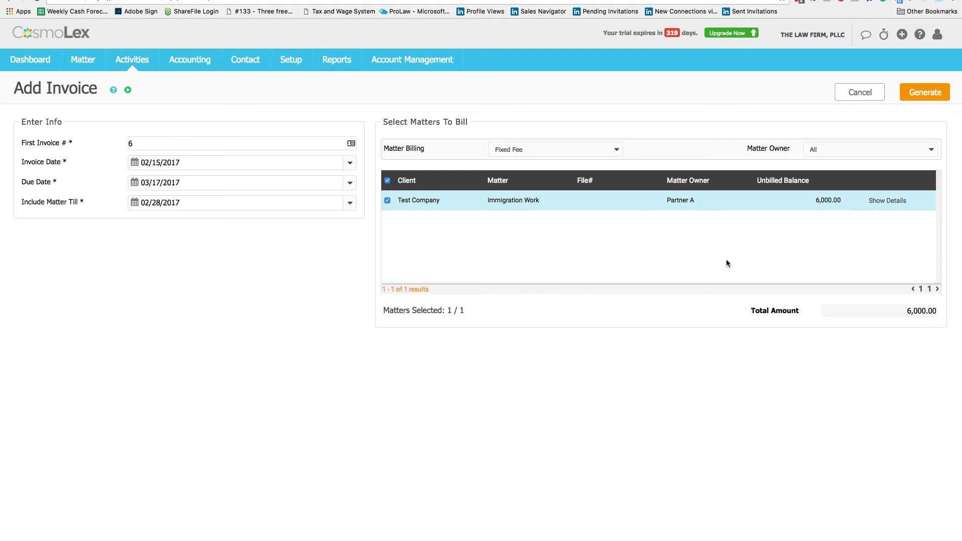
# Generate the invoice for Test Company's Immigration Work matter and open it from the invoice list.
pyautogui.click(921, 95)
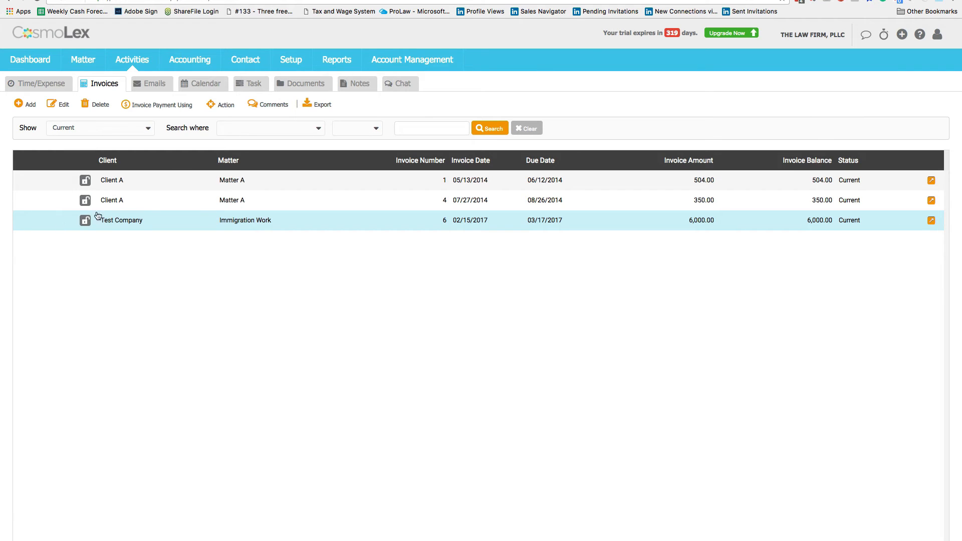
pyautogui.doubleClick(125, 225)
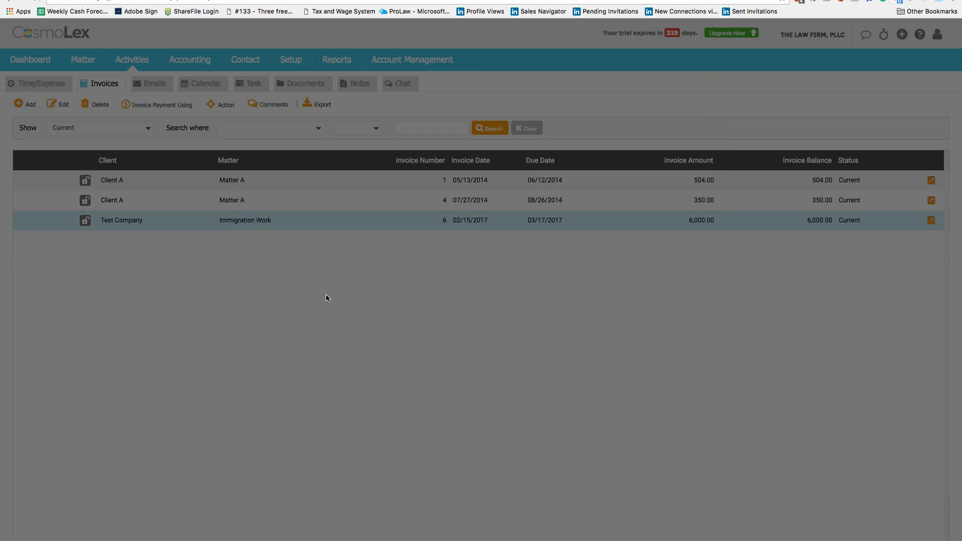